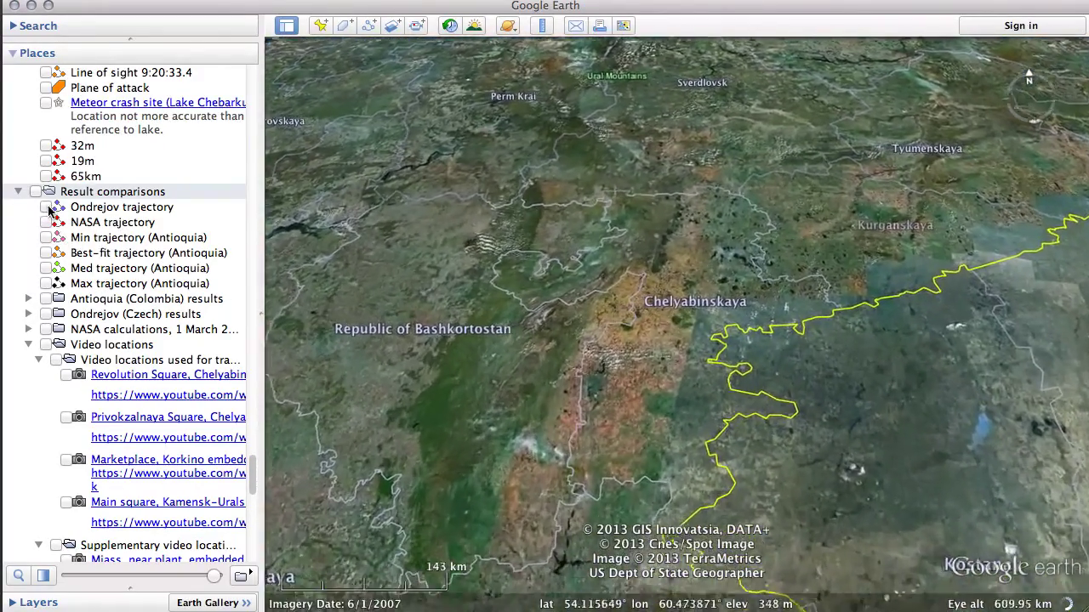
# Show the Ondrejov and NASA trajectories and the Min, Best-fit, Med and Max Antioquia trajectories from Result comparisons on the globe.
pyautogui.click(47, 206)
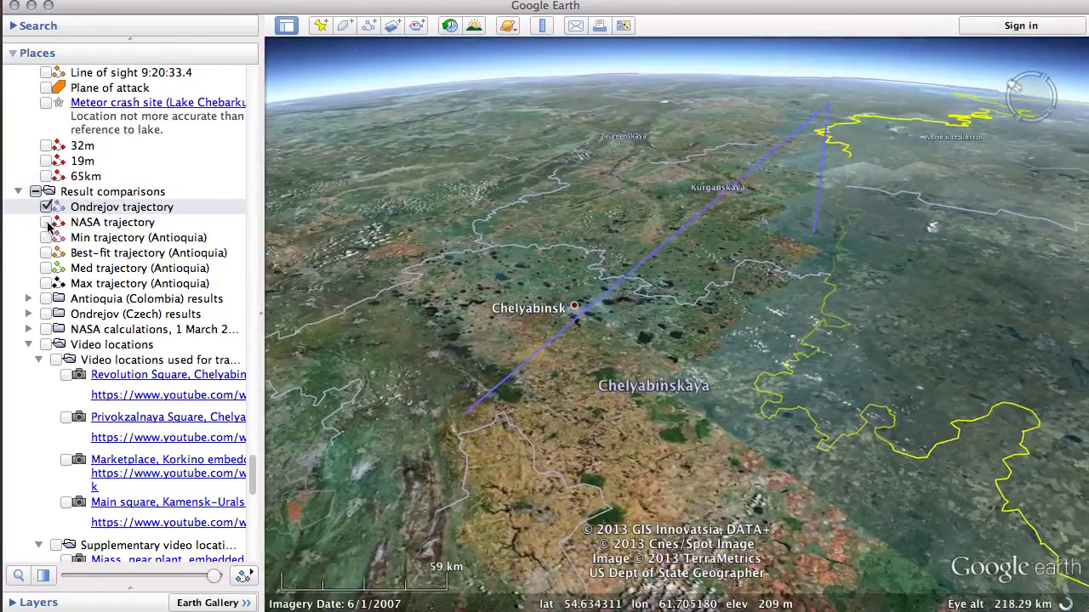
pyautogui.click(47, 222)
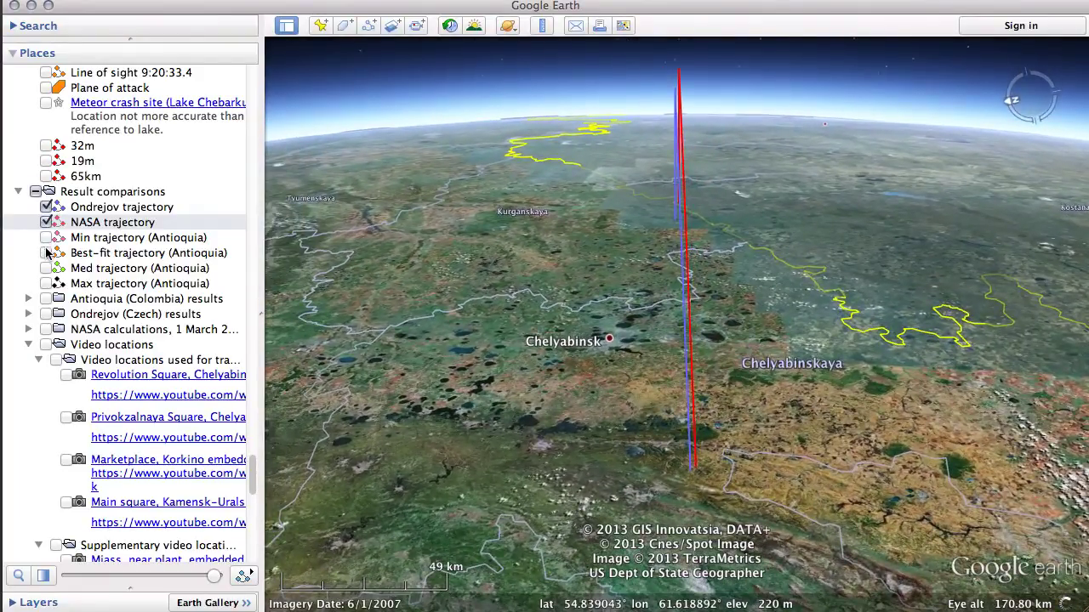
pyautogui.click(47, 252)
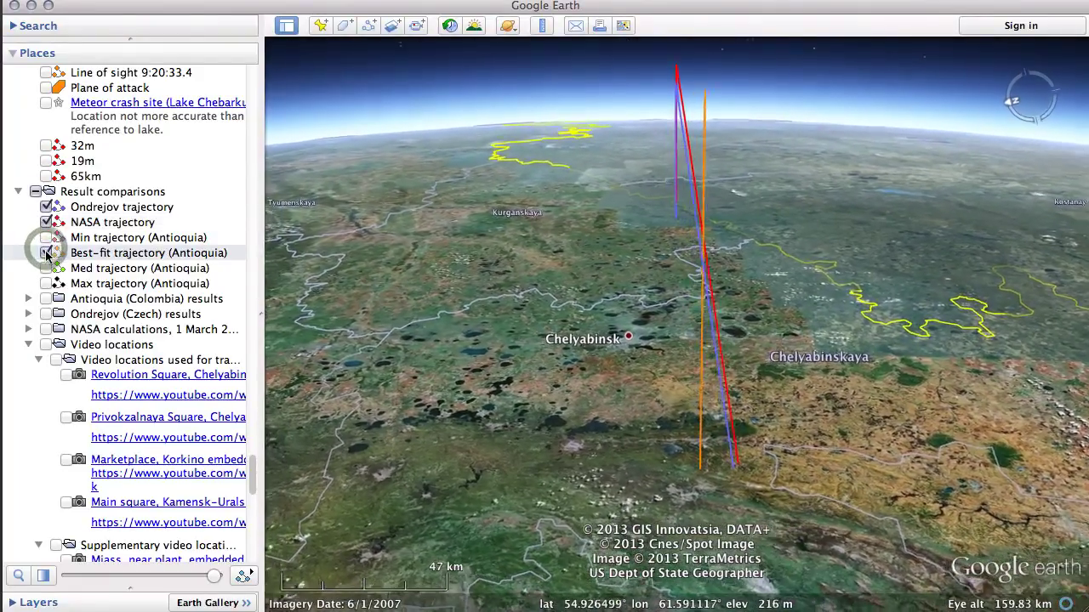
pyautogui.click(47, 239)
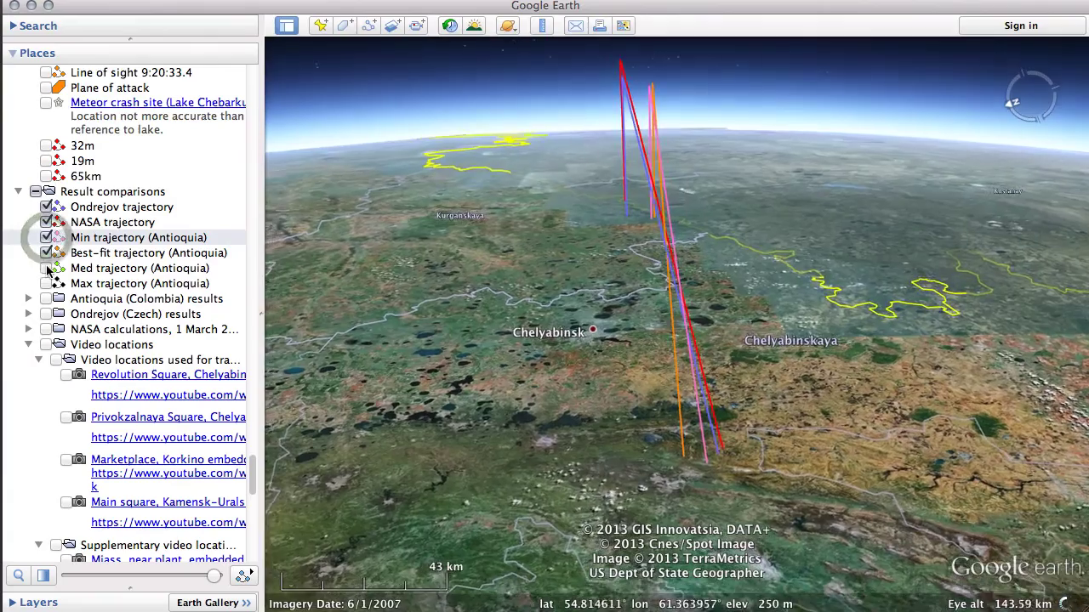
pyautogui.click(46, 268)
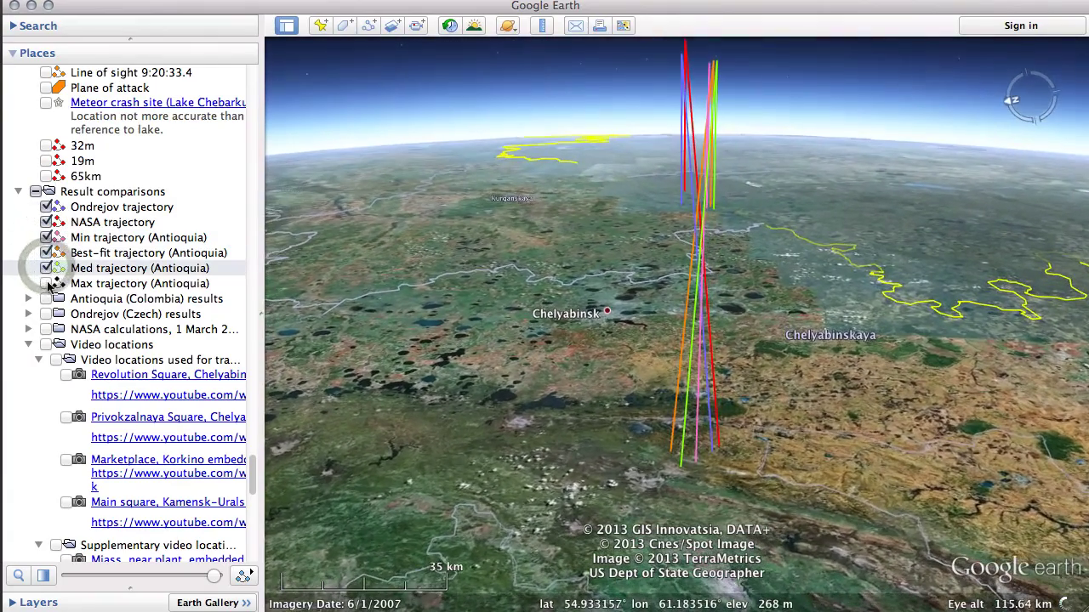
pyautogui.click(47, 283)
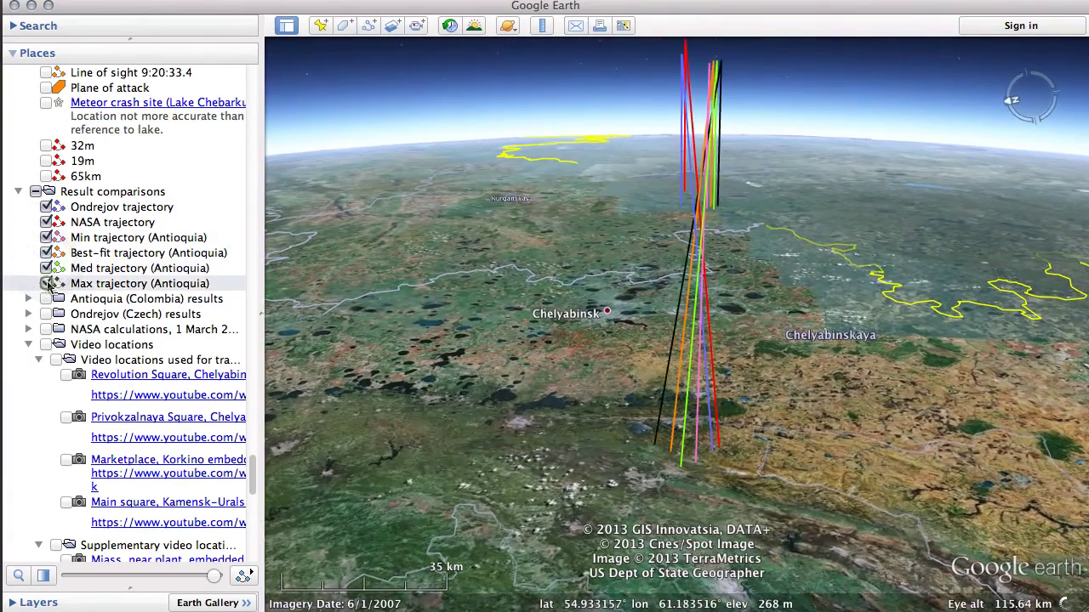
# Show all placemarks of the "Video locations used for tra..." folder under Video locations on the globe.
pyautogui.scroll(5, 48, 287)
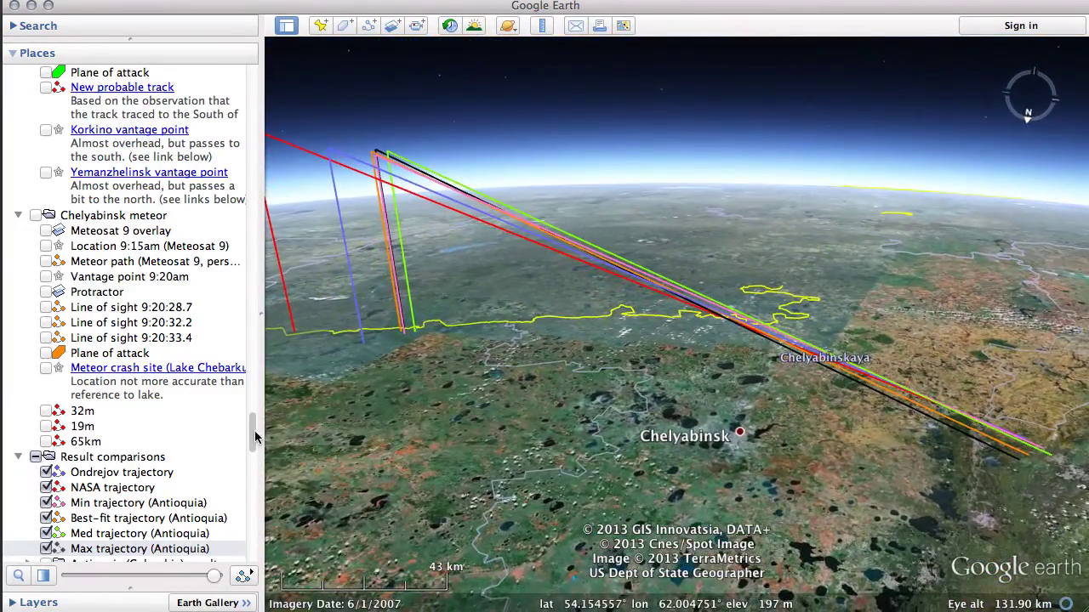
pyautogui.scroll(-6, 255, 437)
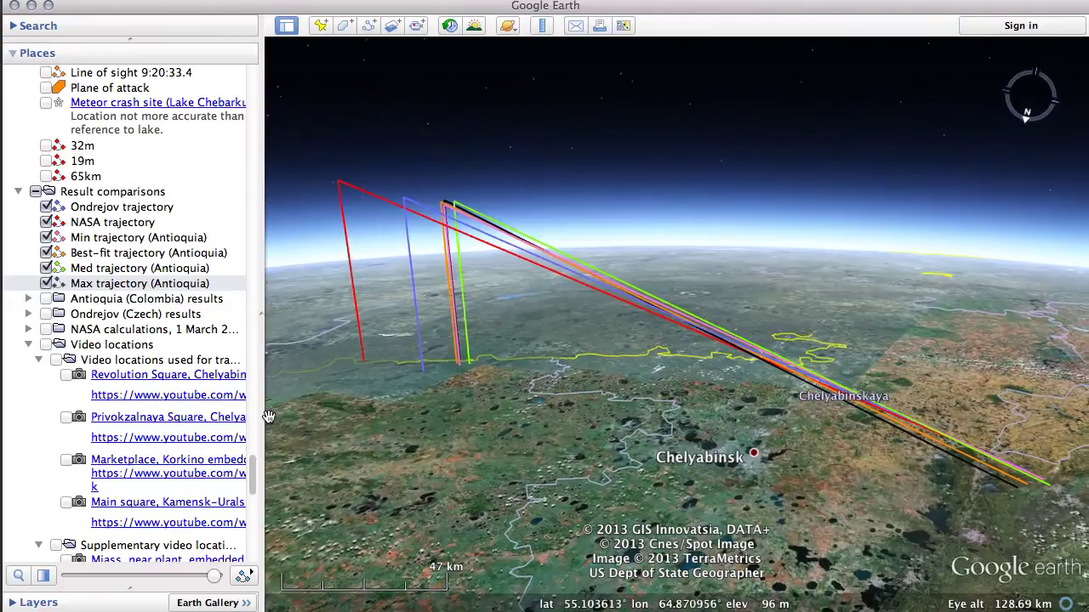
pyautogui.click(55, 359)
pyautogui.scroll(5, 58, 362)
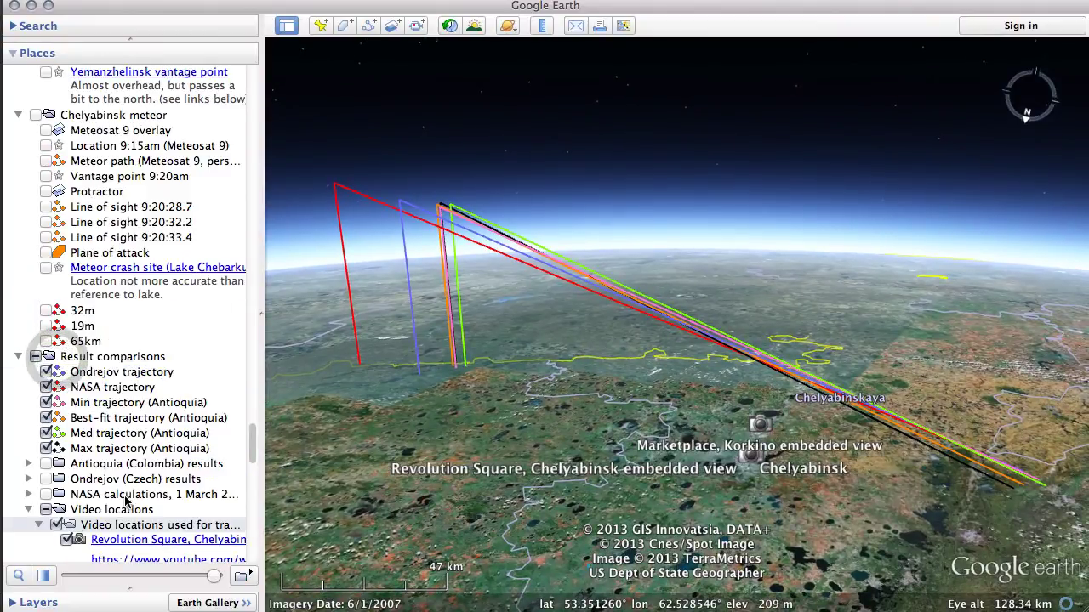
pyautogui.scroll(-4, 95, 423)
# View the embedded Revolution Square and Privokzalnaya Square photos in turn, comparing them with the trajectories and leaving each photo view.
pyautogui.doubleClick(82, 408)
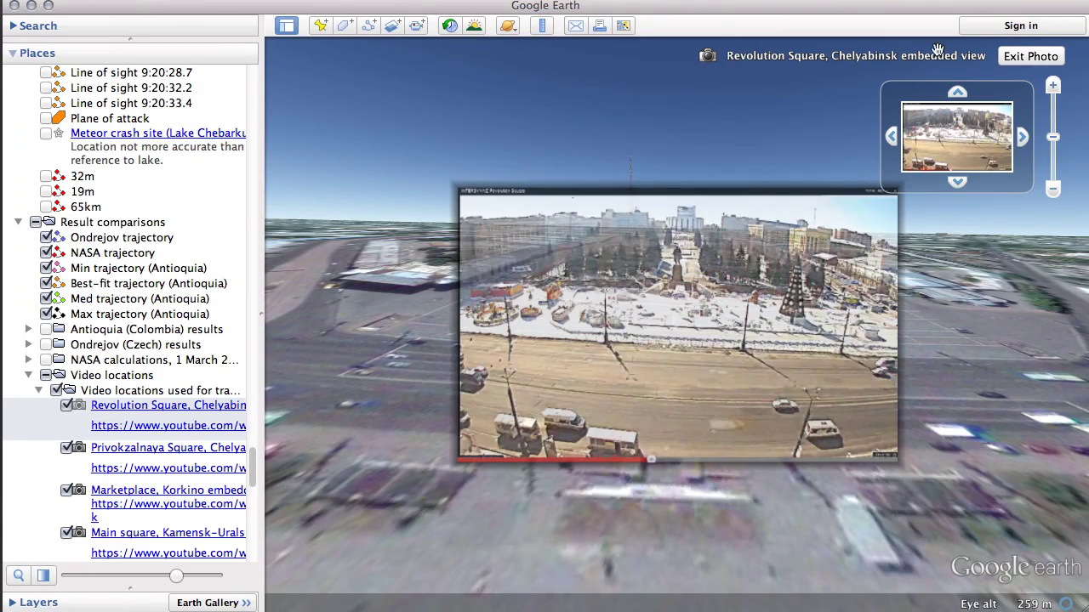
pyautogui.click(1027, 57)
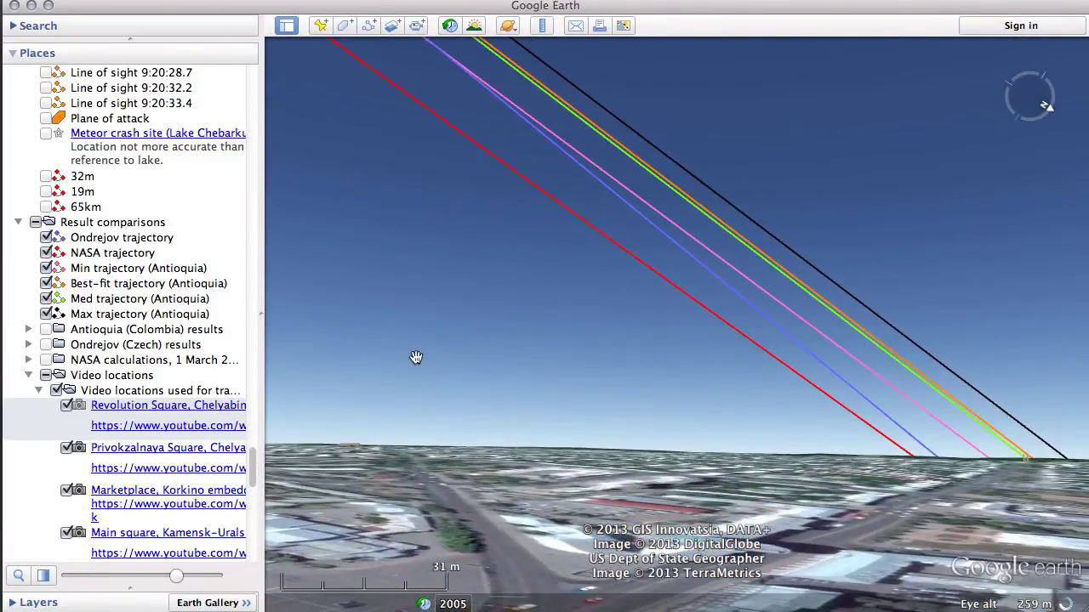
pyautogui.doubleClick(83, 457)
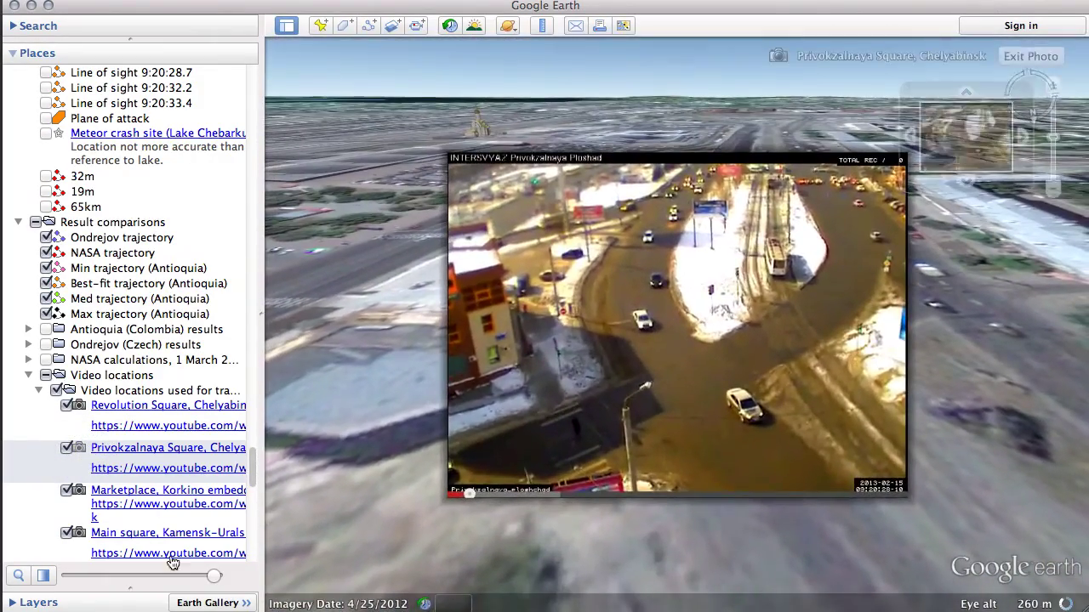
pyautogui.moveTo(214, 576); pyautogui.dragTo(201, 593)
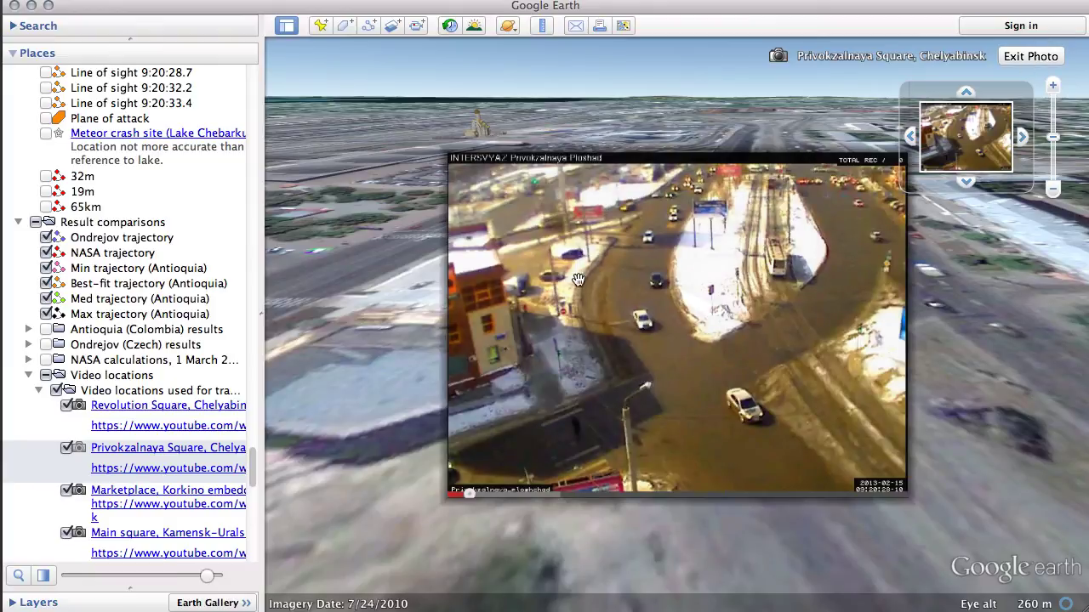
pyautogui.click(1027, 61)
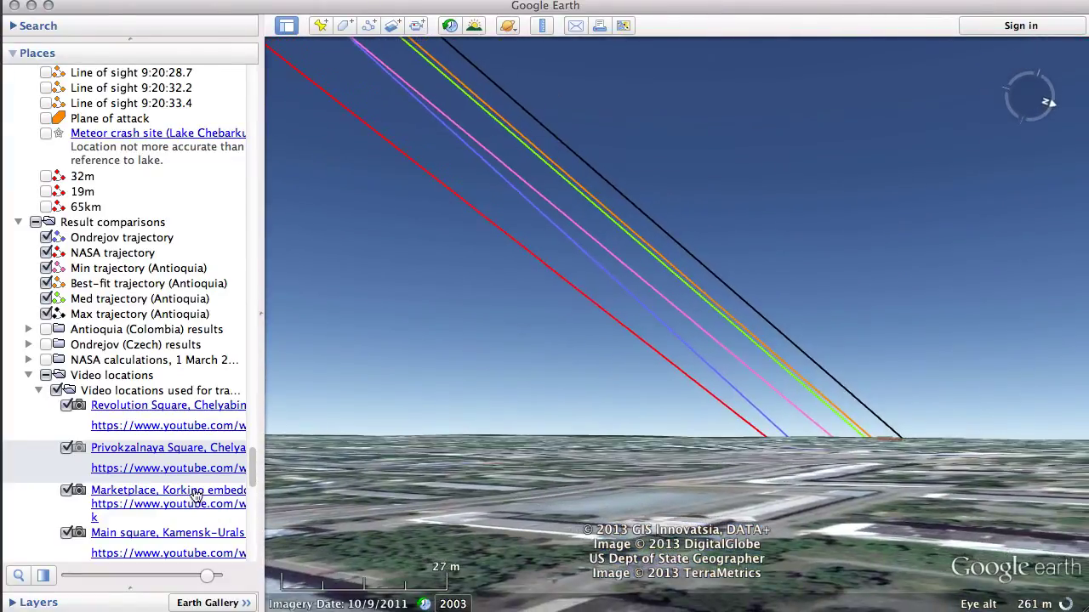
# Open the Marketplace, Korkino embedded photo, vary its opacity to compare it with the trajectory lines, and exit the photo.
pyautogui.doubleClick(80, 490)
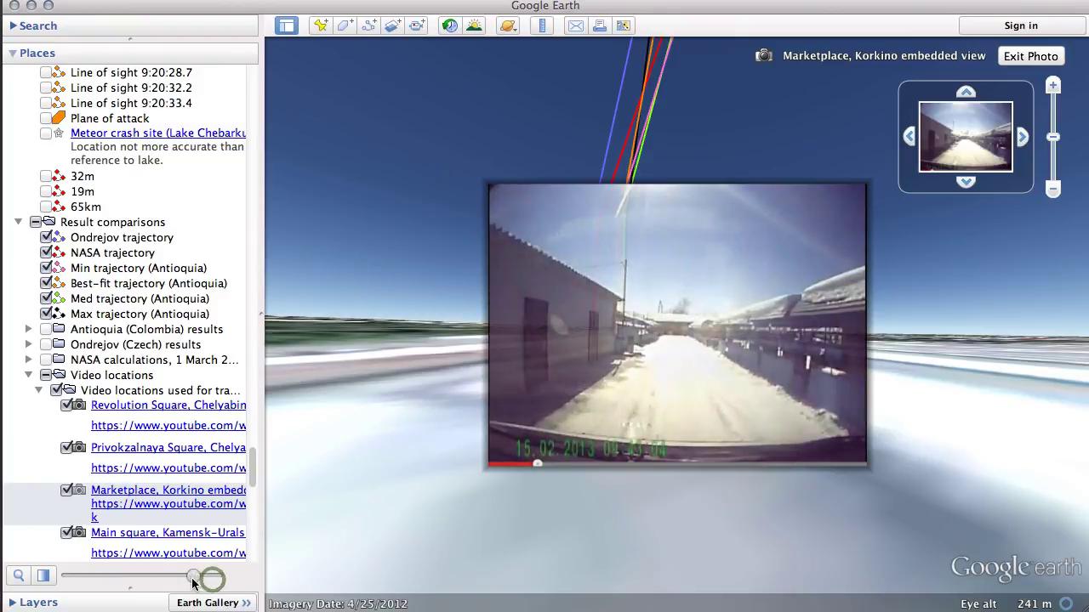
pyautogui.moveTo(194, 580); pyautogui.dragTo(95, 580)
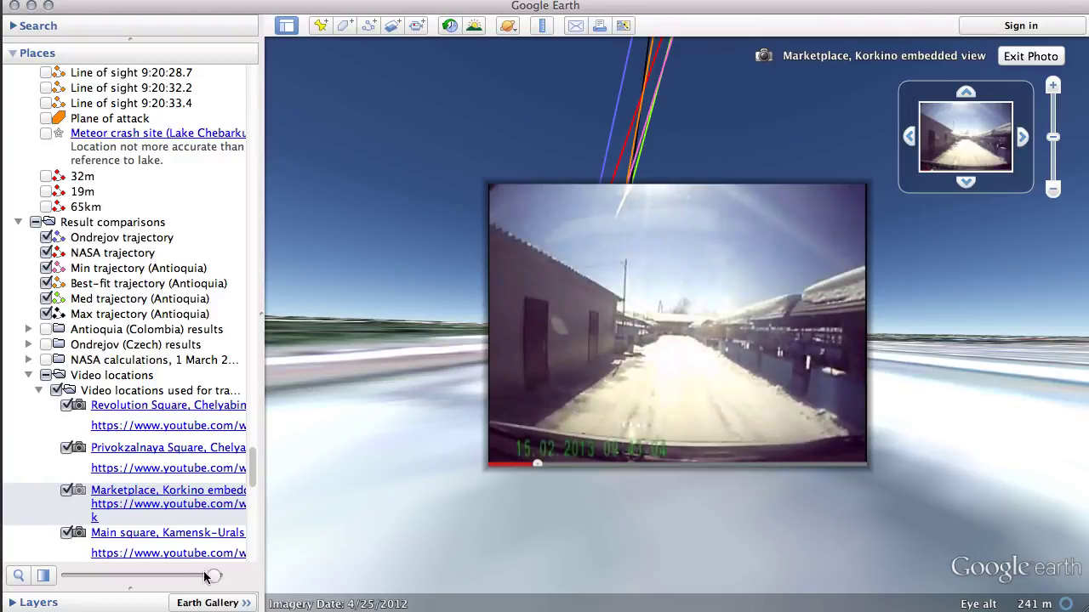
pyautogui.moveTo(205, 576)
pyautogui.mouseDown()
pyautogui.moveTo(111, 578)
pyautogui.moveTo(202, 580)
pyautogui.mouseUp()
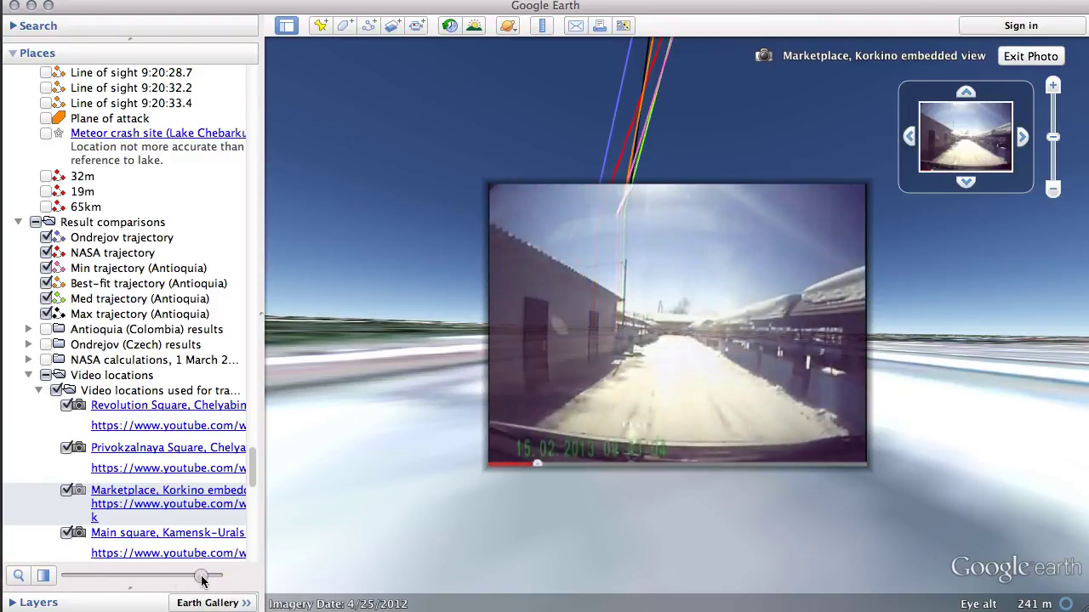
pyautogui.click(1031, 58)
# Open the Main square, Kamensk-Uralsky embedded photo, fade it in and out against the trajectory lines, and exit the photo.
pyautogui.scroll(-9, 82, 536)
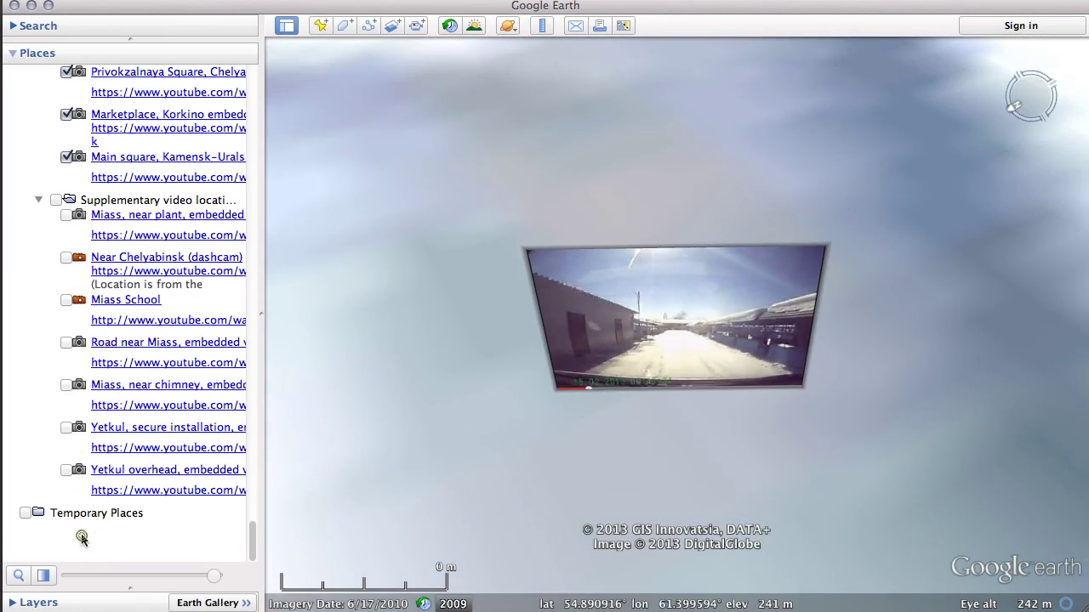
pyautogui.doubleClick(77, 156)
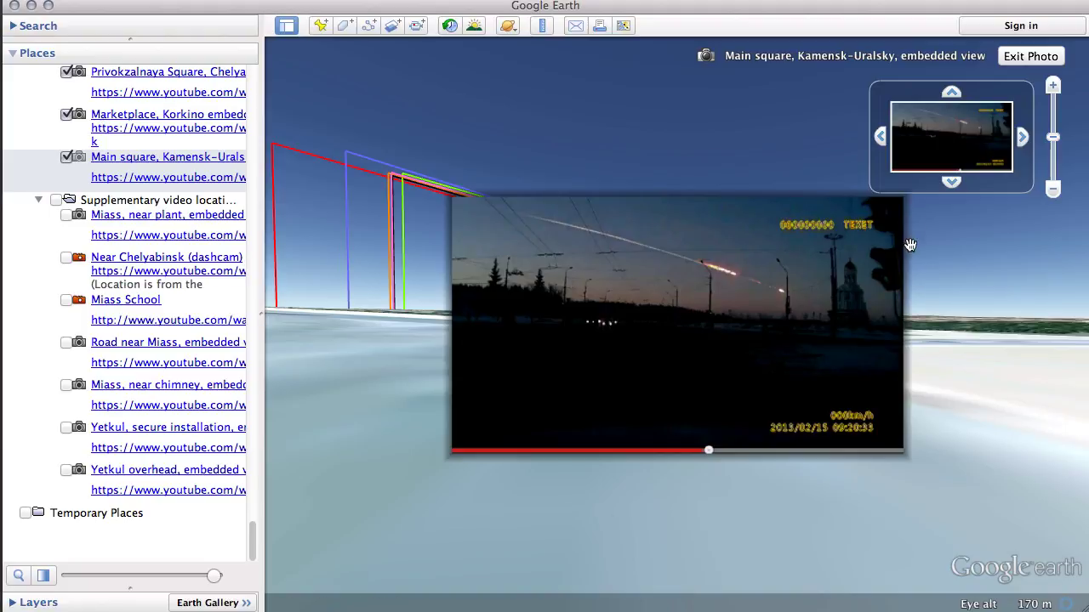
pyautogui.moveTo(213, 579); pyautogui.dragTo(83, 588)
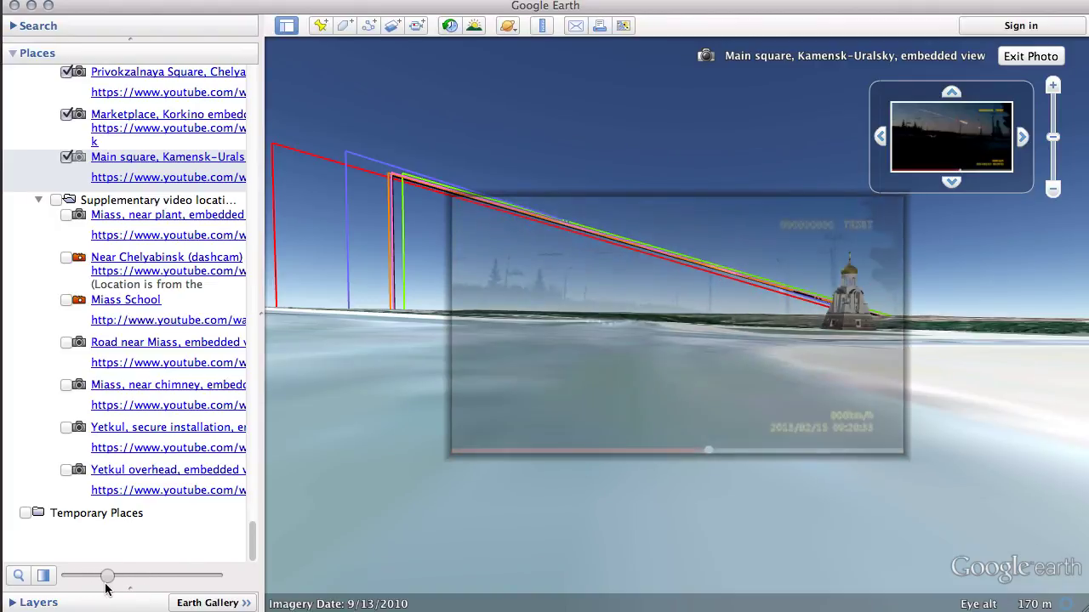
pyautogui.moveTo(176, 592); pyautogui.dragTo(205, 589)
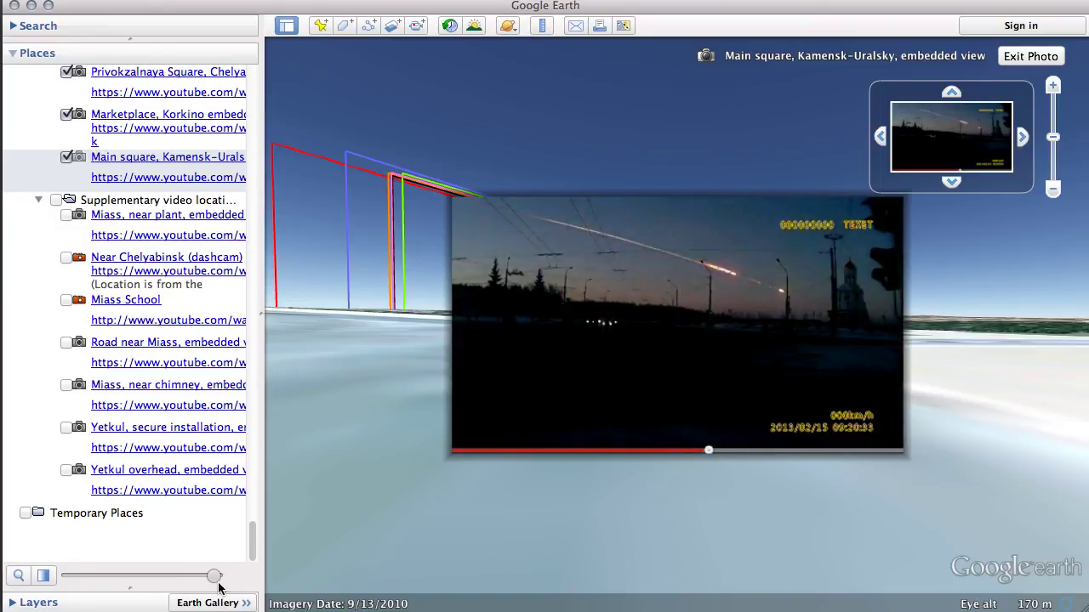
pyautogui.moveTo(213, 578); pyautogui.dragTo(138, 579)
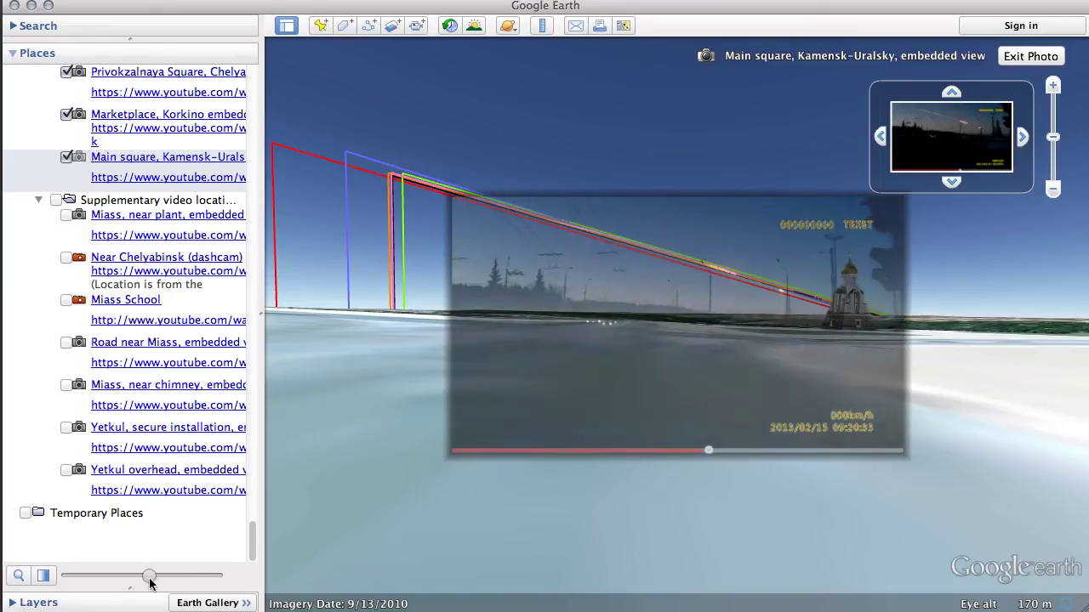
pyautogui.click(1030, 56)
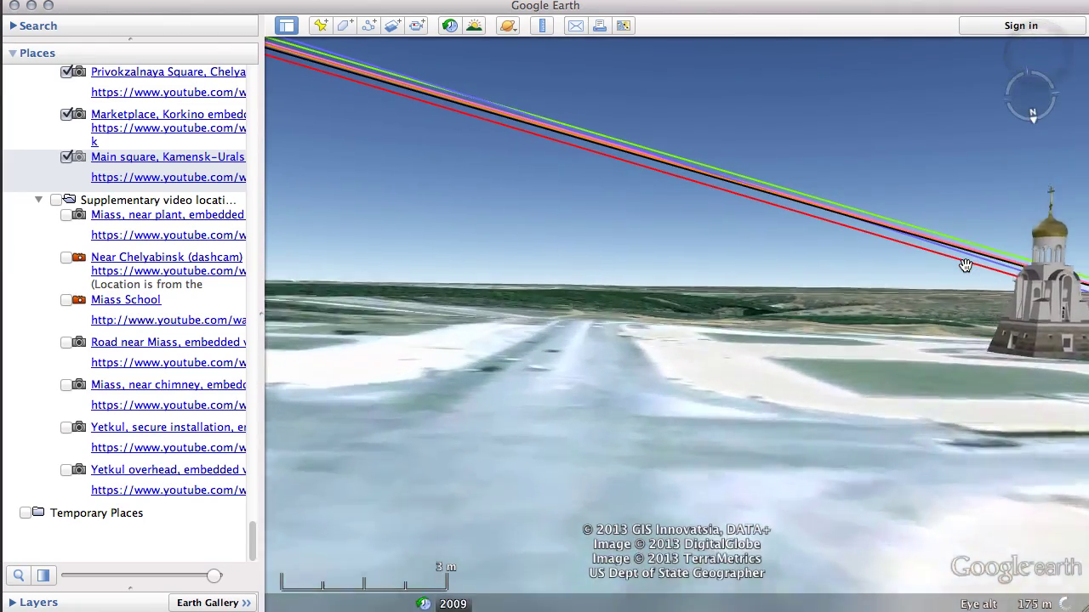
# Show all placemarks of the Supplementary video locations folder, with the globe view over the Miass area.
pyautogui.scroll(-5, 966, 265)
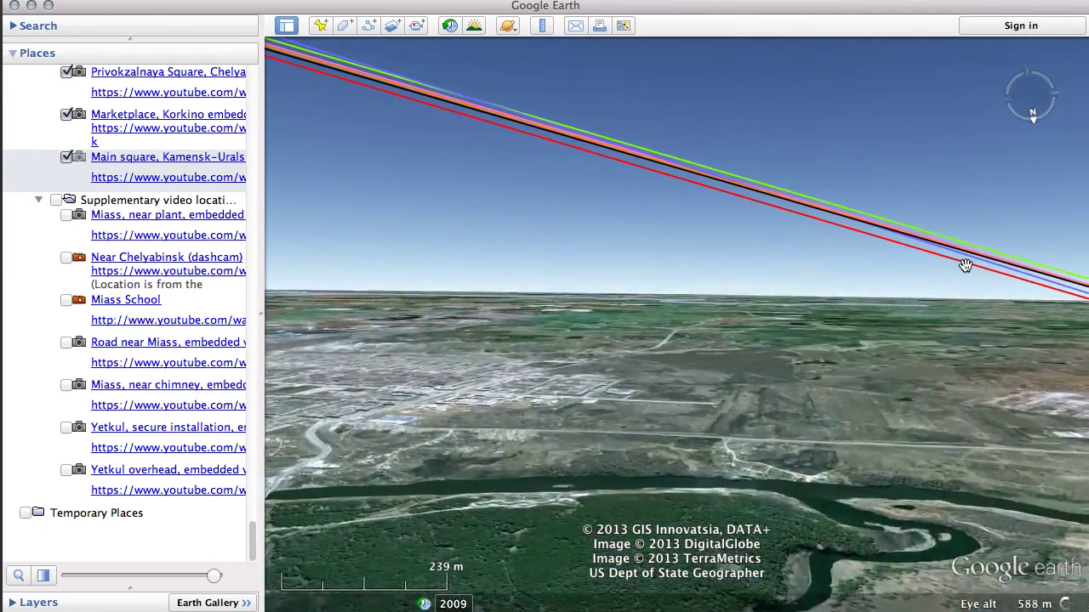
pyautogui.scroll(-5, 966, 265)
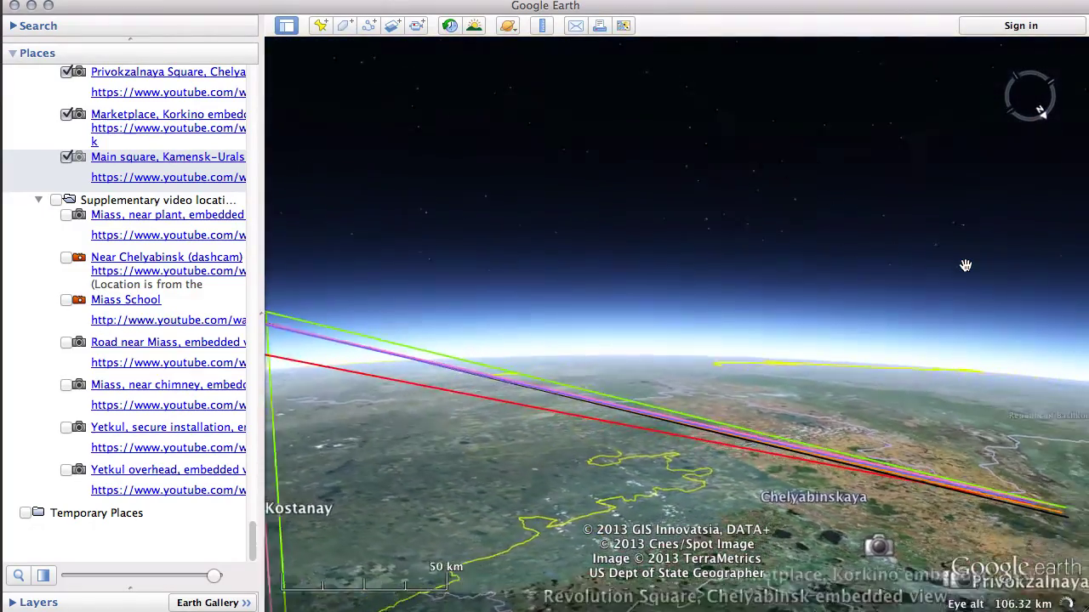
pyautogui.scroll(-3, 966, 265)
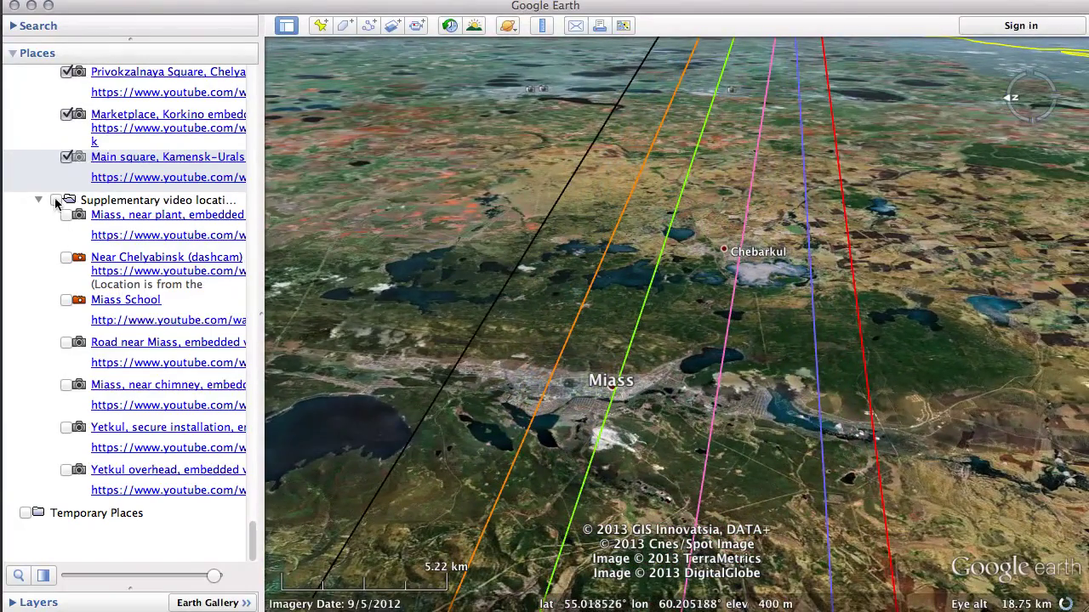
pyautogui.click(56, 200)
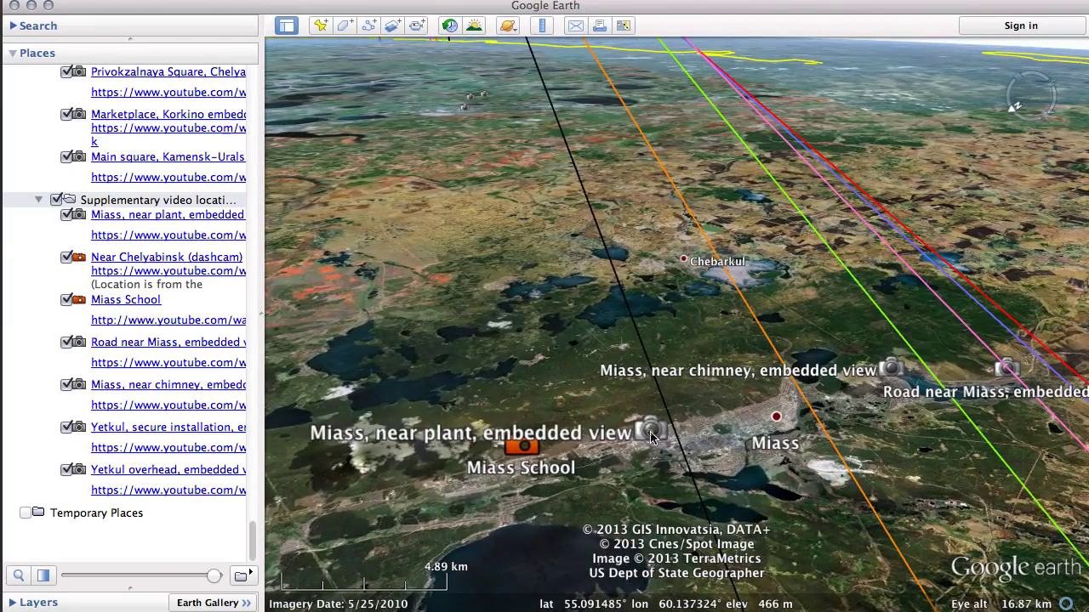
# Open the Miass, near plant embedded photo, vary its opacity to compare the smoke trail with the trajectories, and exit the photo.
pyautogui.click(650, 435)
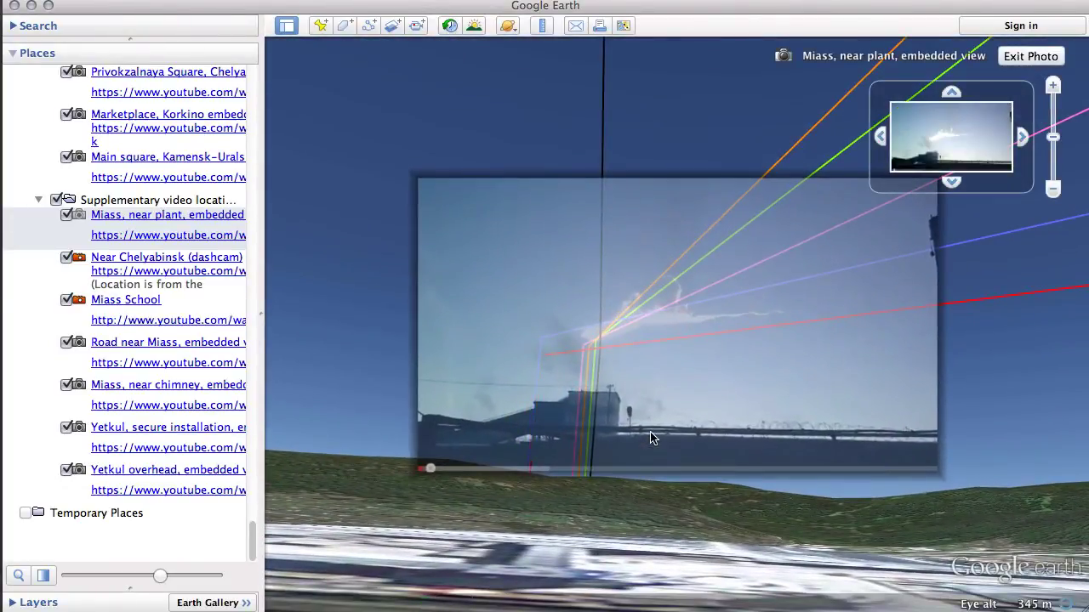
pyautogui.moveTo(160, 579); pyautogui.dragTo(207, 576)
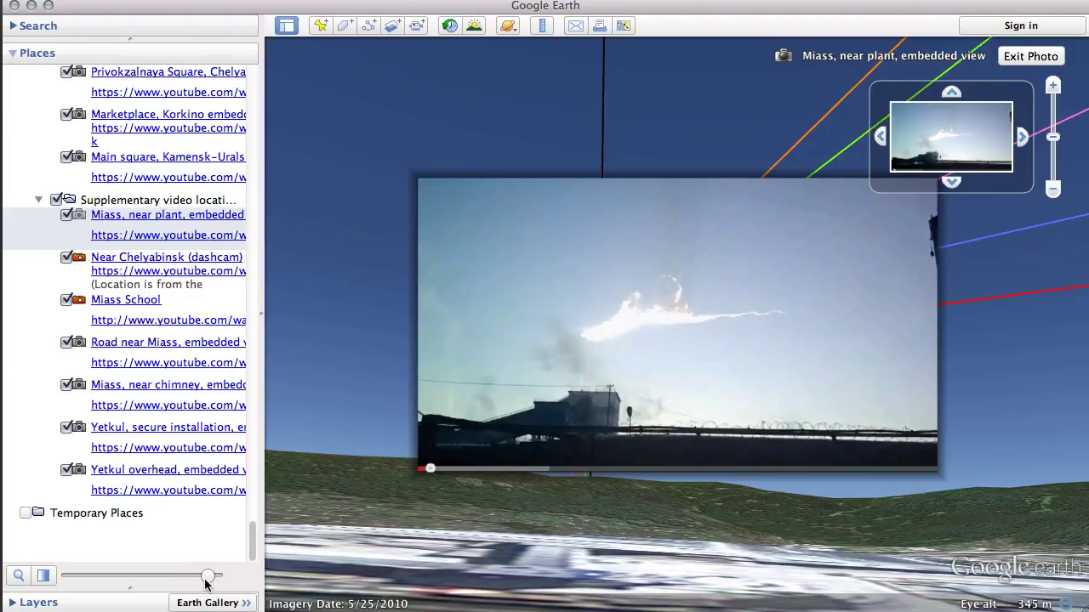
pyautogui.moveTo(206, 578); pyautogui.dragTo(152, 576)
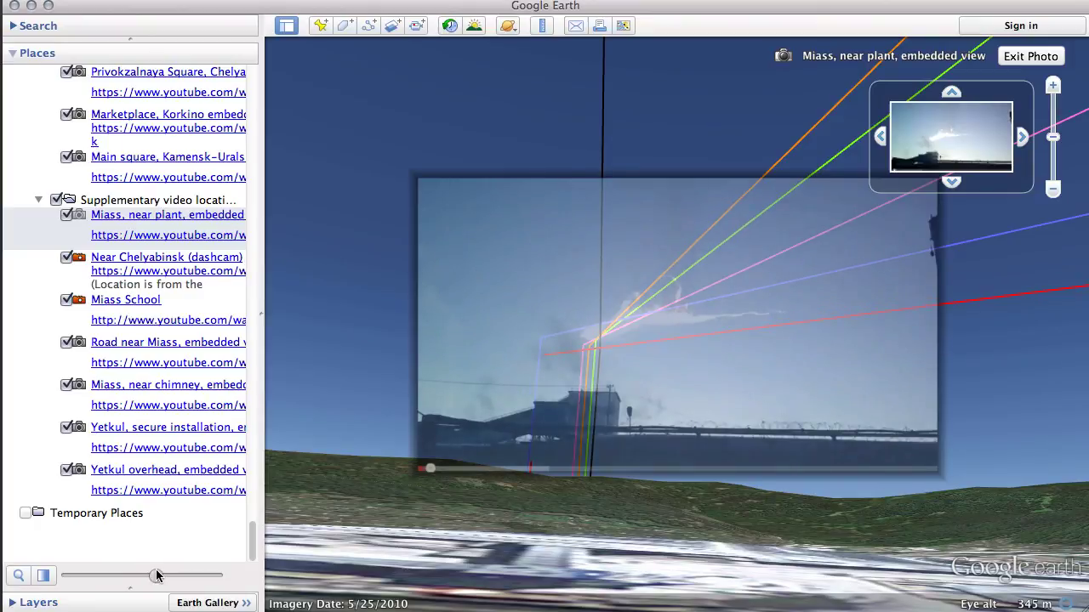
pyautogui.moveTo(156, 576); pyautogui.dragTo(162, 576)
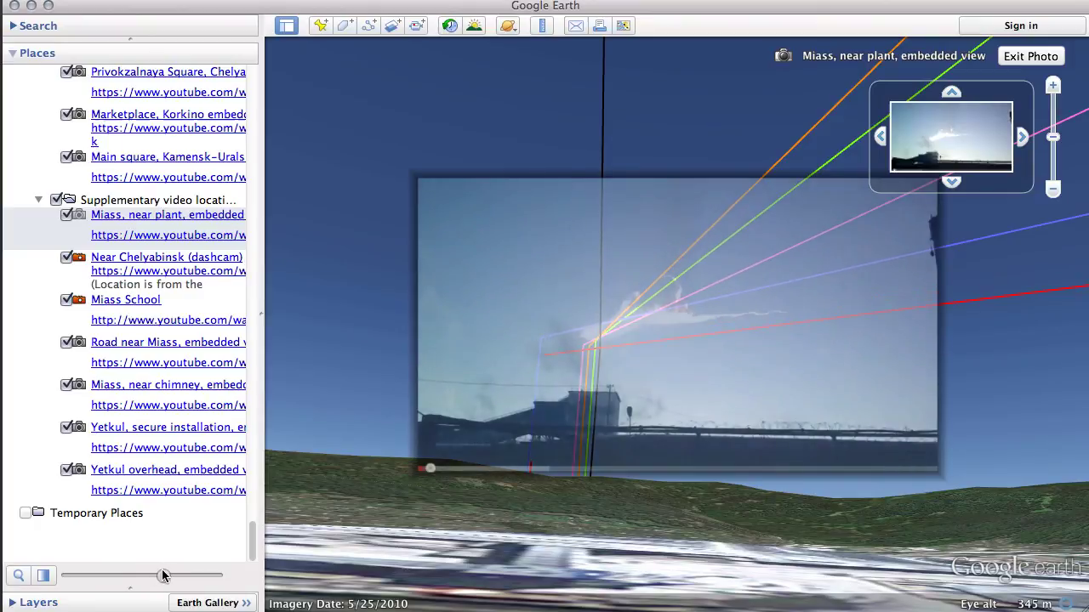
pyautogui.click(1031, 57)
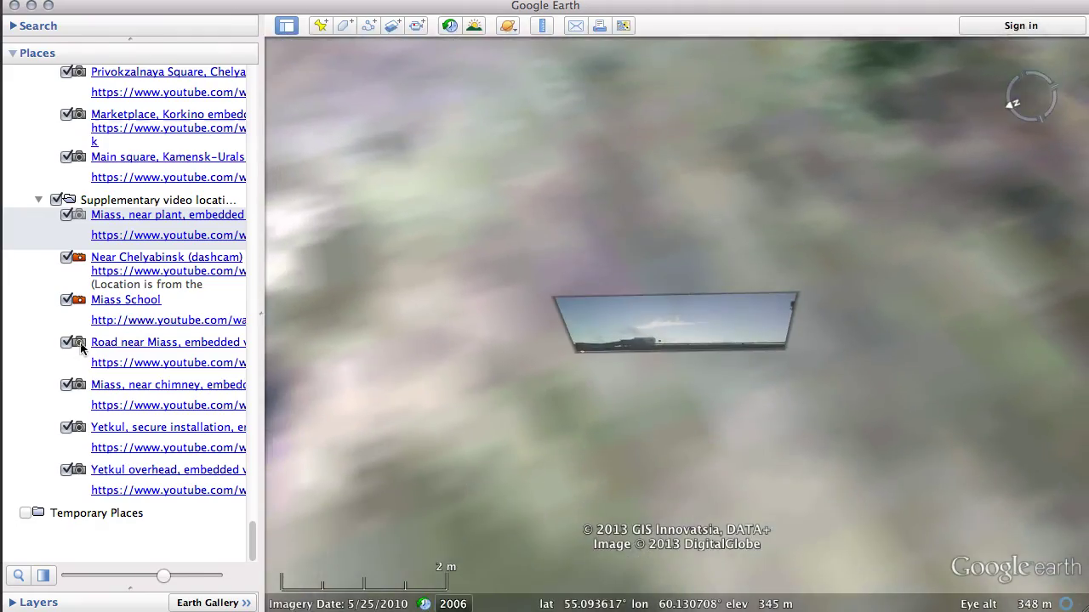
# Open the Road near Miass embedded photo and make it opaque, then partly transparent, to compare it with the trajectories.
pyautogui.doubleClick(80, 348)
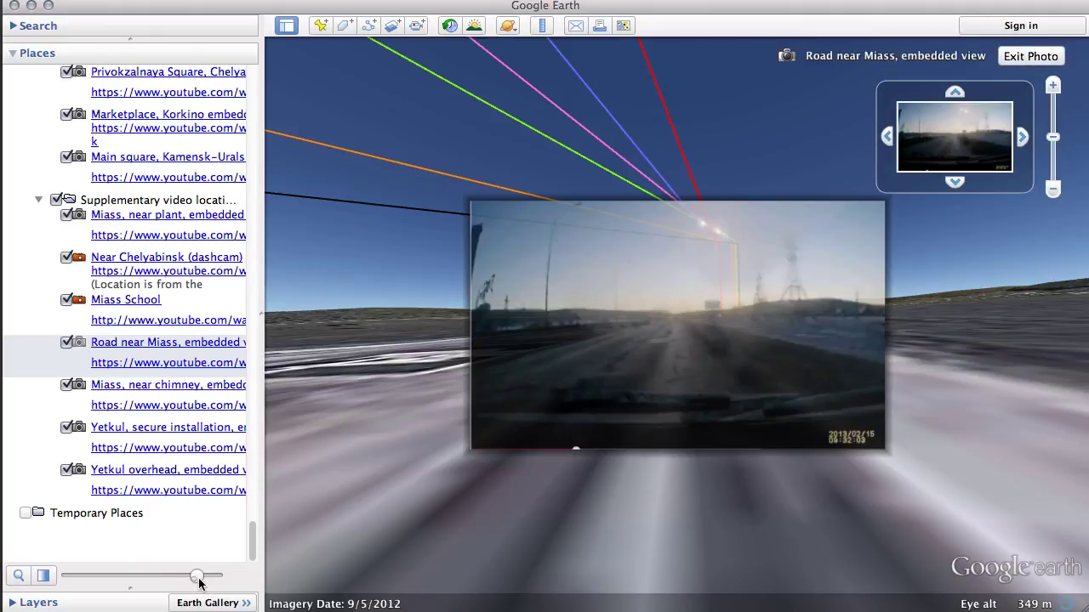
pyautogui.moveTo(200, 581)
pyautogui.mouseDown()
pyautogui.moveTo(127, 581)
pyautogui.moveTo(211, 580)
pyautogui.mouseUp()
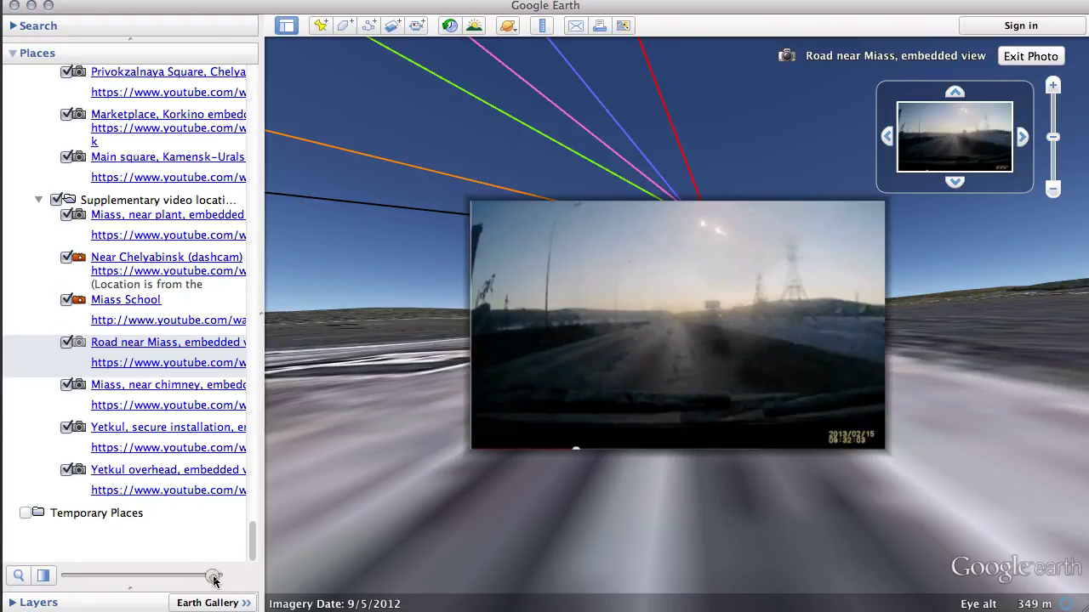
pyautogui.moveTo(214, 581); pyautogui.dragTo(184, 581)
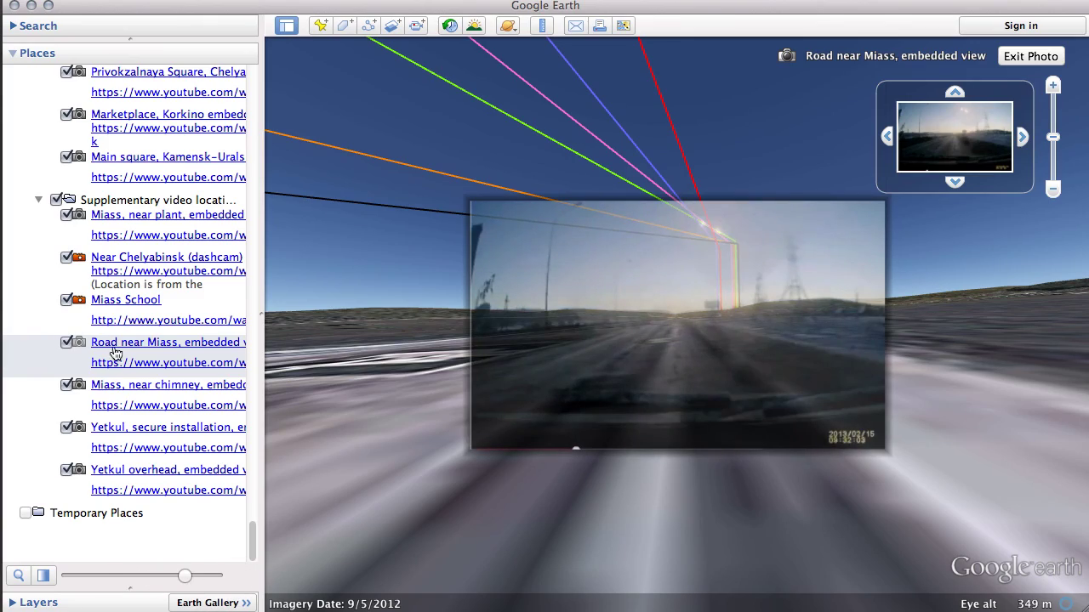
# Open the Miass, near chimney embedded photo and make it opaque, then partly transparent, to compare the smoke cloud with the trajectories.
pyautogui.doubleClick(78, 387)
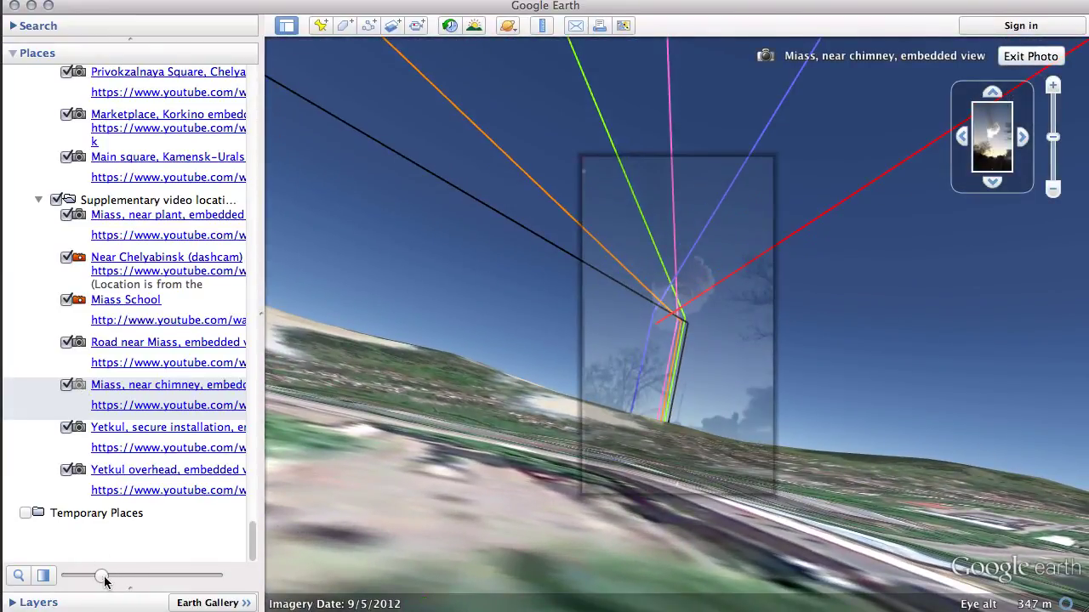
pyautogui.moveTo(105, 581); pyautogui.dragTo(212, 578)
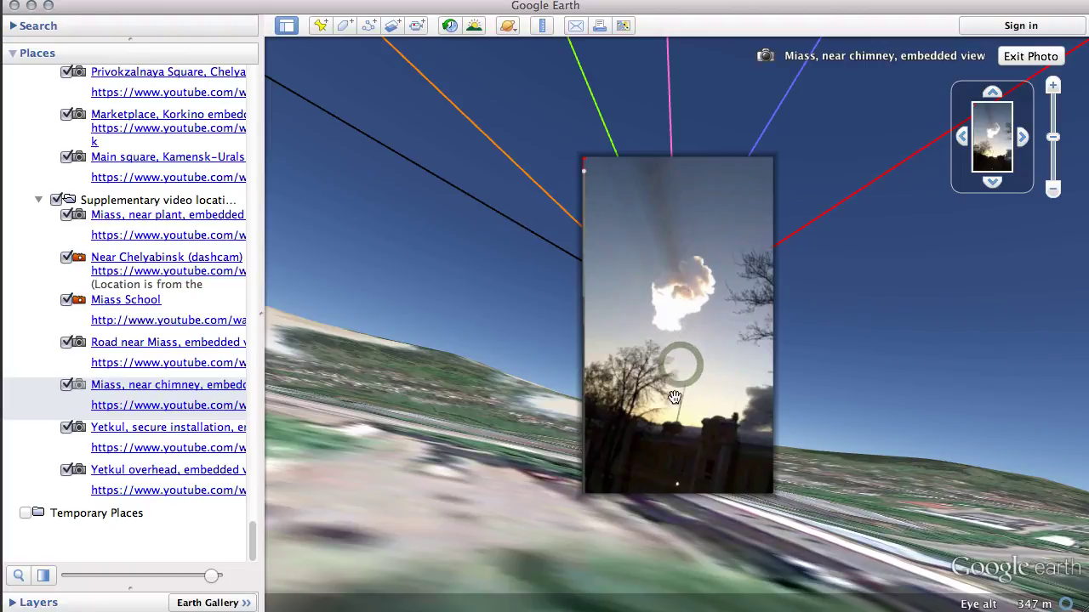
pyautogui.moveTo(214, 580); pyautogui.dragTo(157, 580)
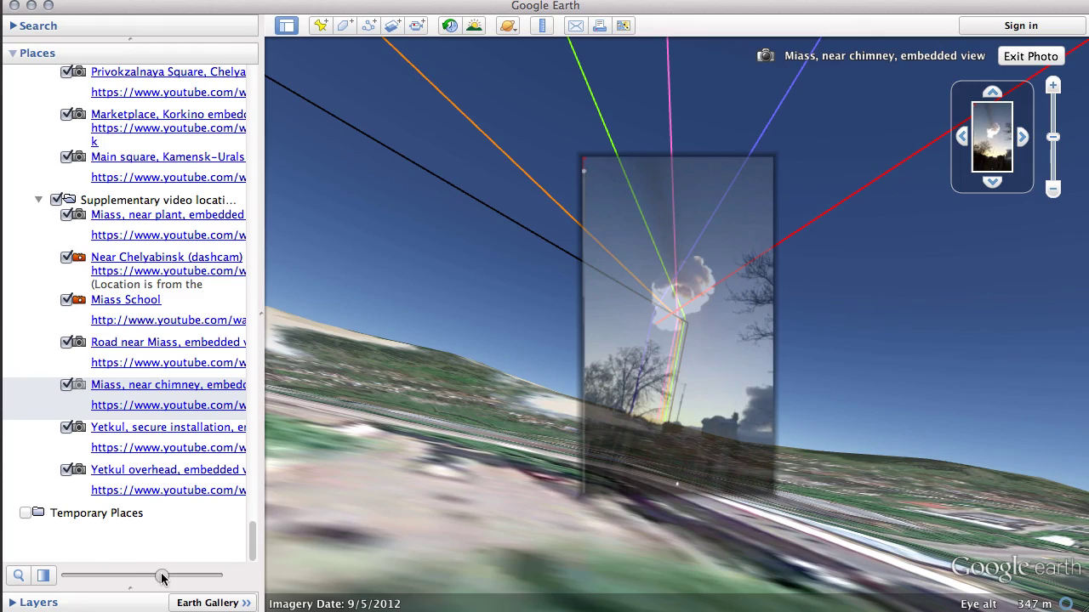
# Open the Yetkul, secure installation embedded photo and raise its opacity to compare the meteor with the trajectory lines.
pyautogui.doubleClick(81, 428)
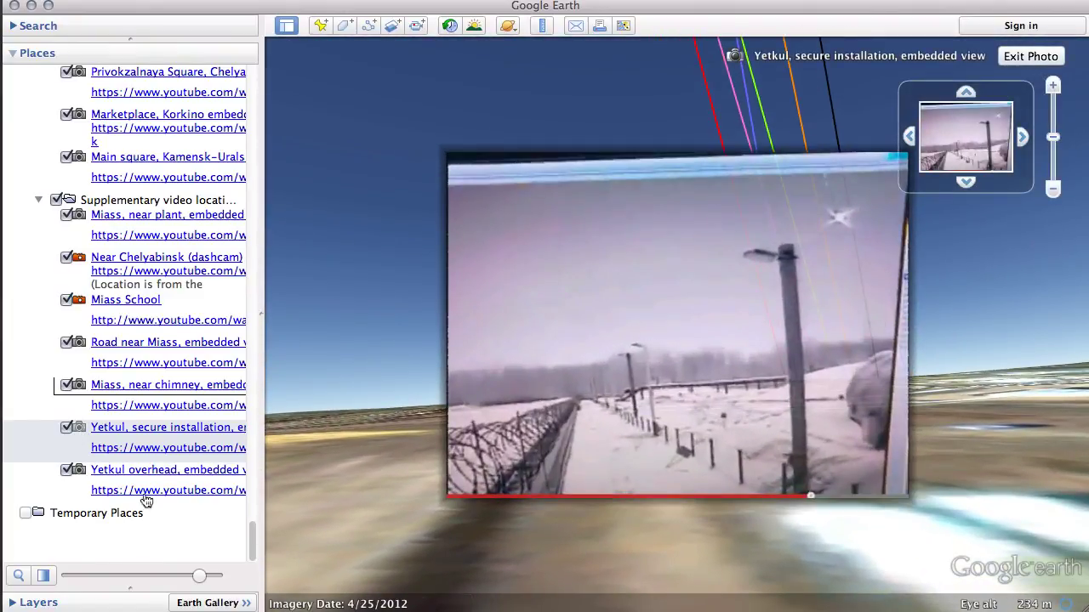
pyautogui.moveTo(197, 585)
pyautogui.mouseDown()
pyautogui.moveTo(126, 582)
pyautogui.moveTo(214, 577)
pyautogui.mouseUp()
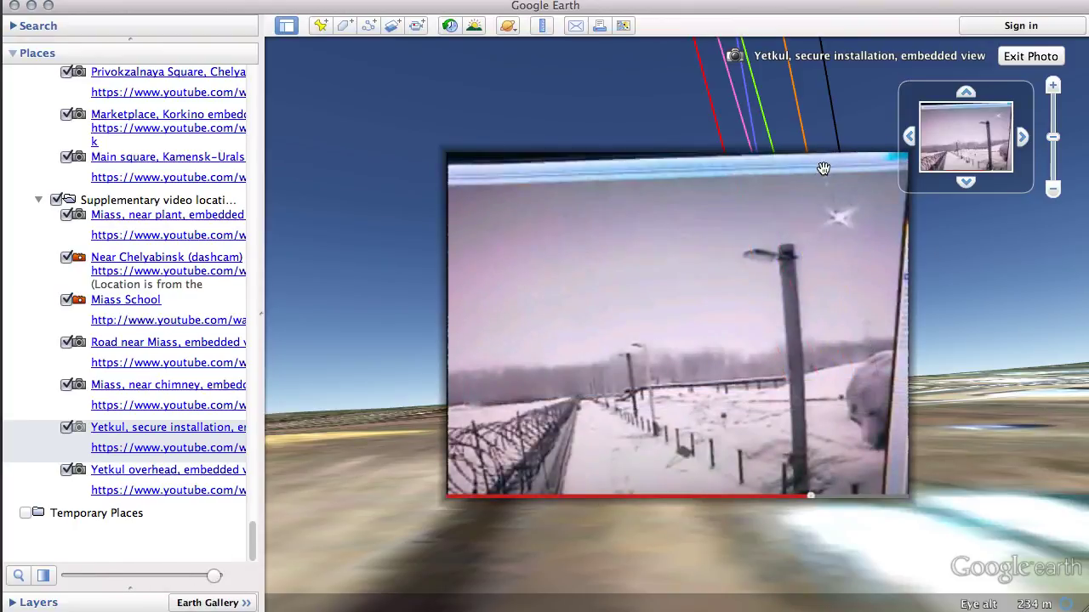
pyautogui.moveTo(220, 581)
pyautogui.mouseDown()
pyautogui.moveTo(126, 578)
pyautogui.moveTo(234, 583)
pyautogui.mouseUp()
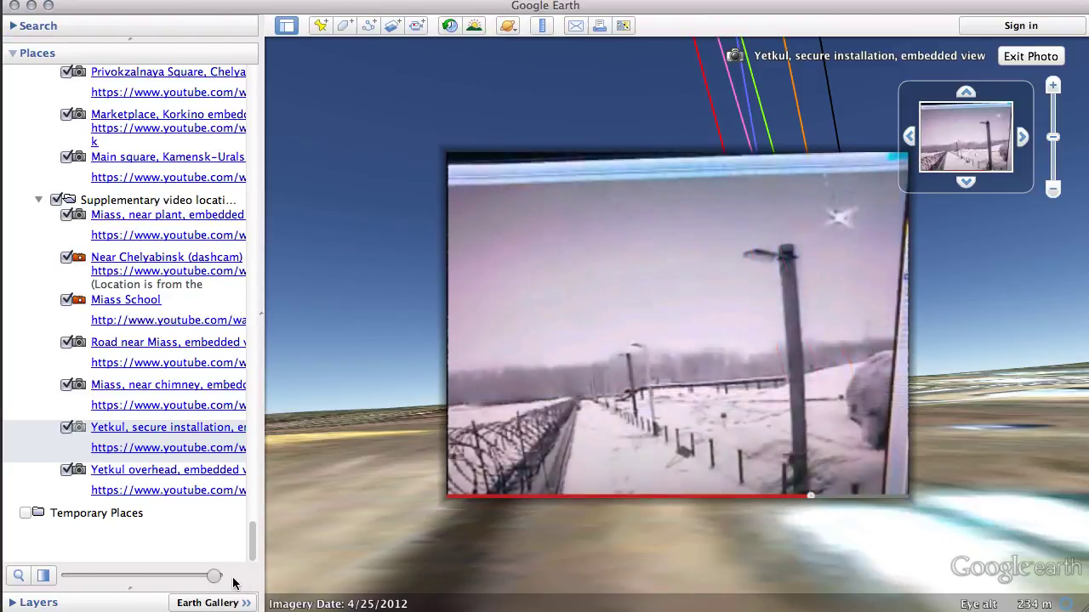
# Open the Yetkul overhead embedded photo, make it partly transparent to compare the smoke trail with the trajectories, and exit the photo.
pyautogui.doubleClick(83, 472)
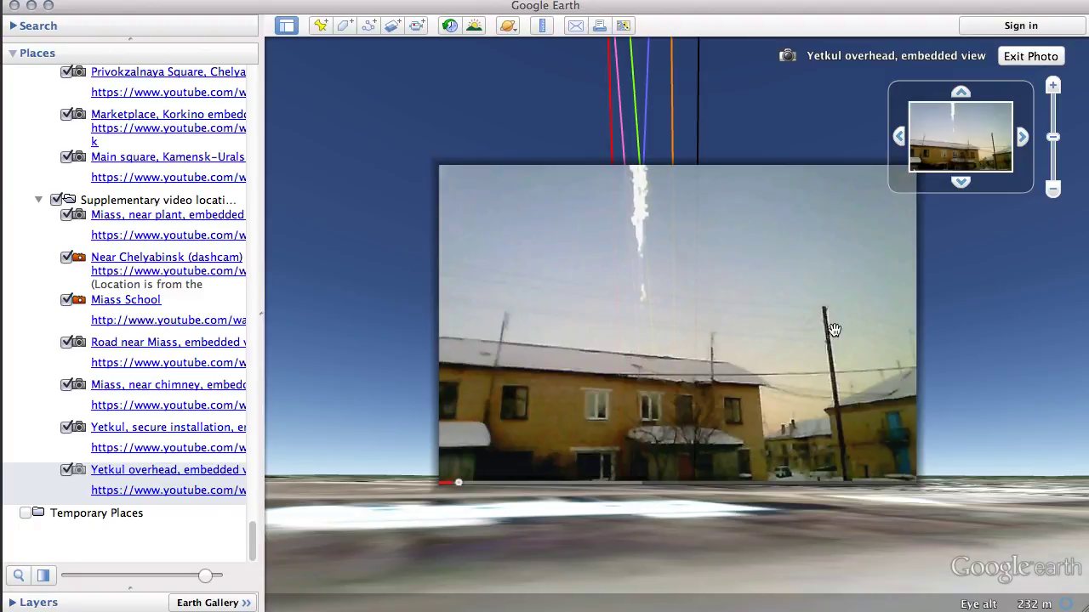
pyautogui.moveTo(205, 576); pyautogui.dragTo(175, 579)
pyautogui.click(1042, 56)
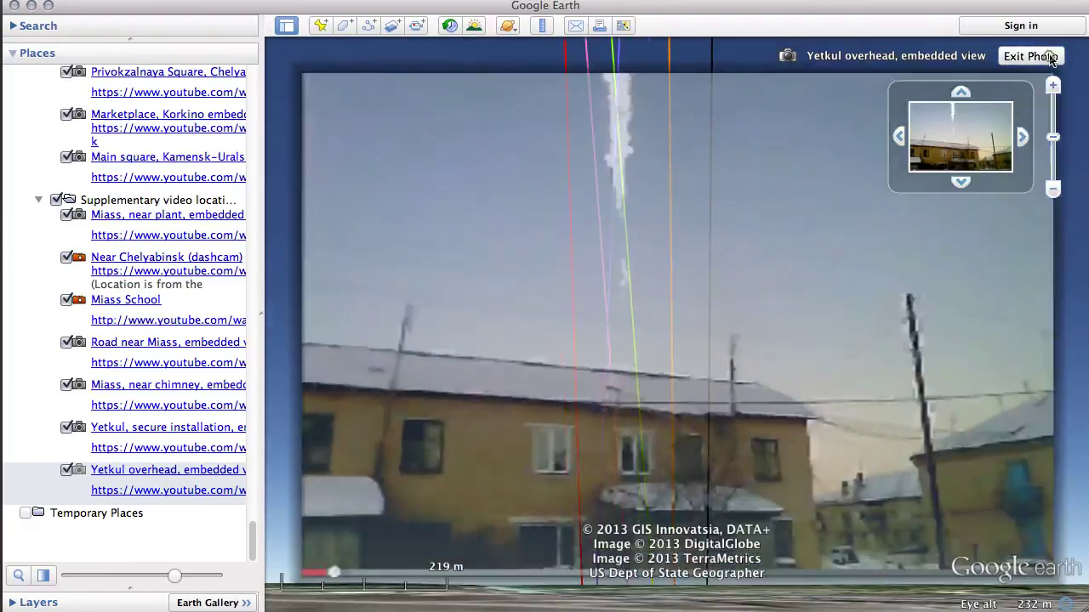